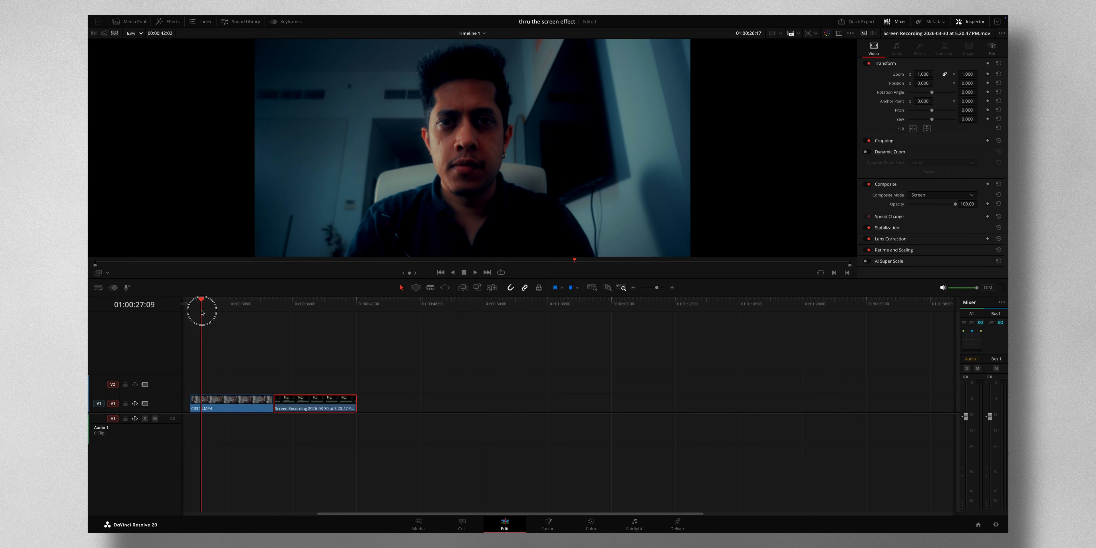
Move the screen recording clip to video track 2, stacked directly above the C3343.MP4 clip.
drag(287, 299, 292, 304)
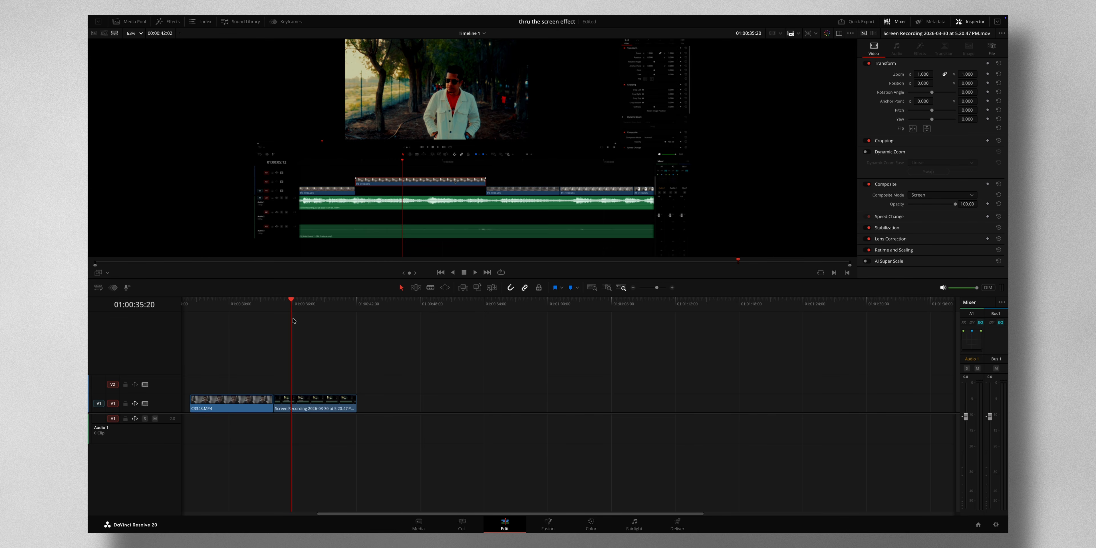
drag(260, 303, 197, 304)
drag(313, 402, 245, 384)
Convert the screen recording on track 2 into a new Fusion clip and open it on the Fusion page.
right_click(230, 382)
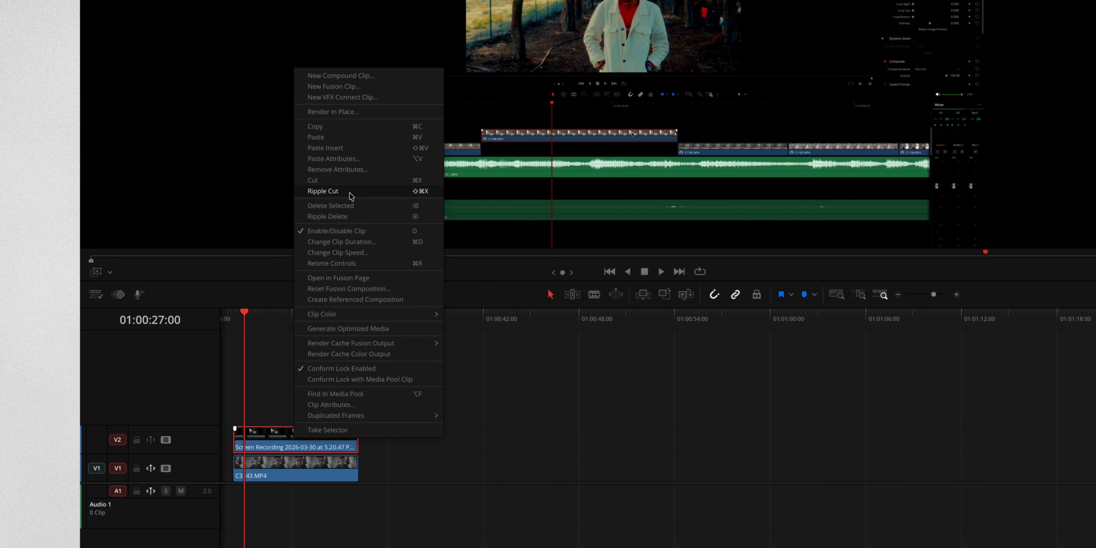
click(344, 86)
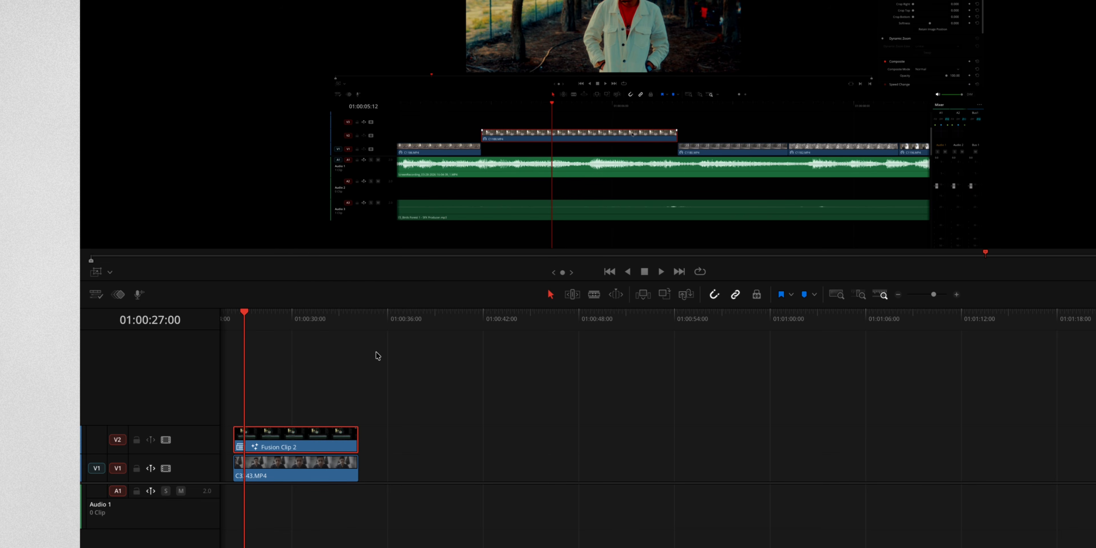
click(549, 521)
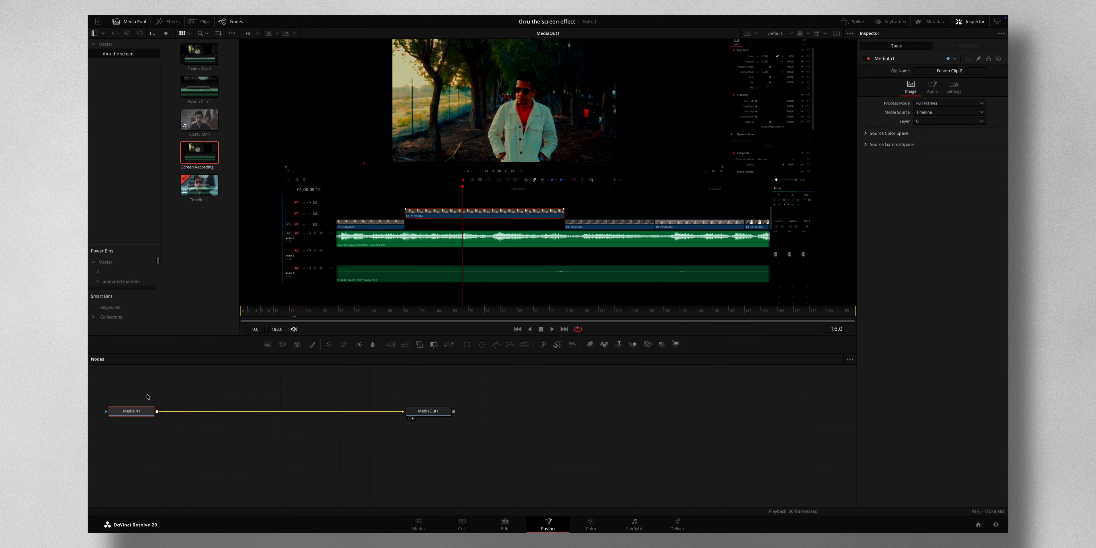
Add a Soft Glow node between MediaIn1 and MediaOut1.
key(shift+space)
text(sof)
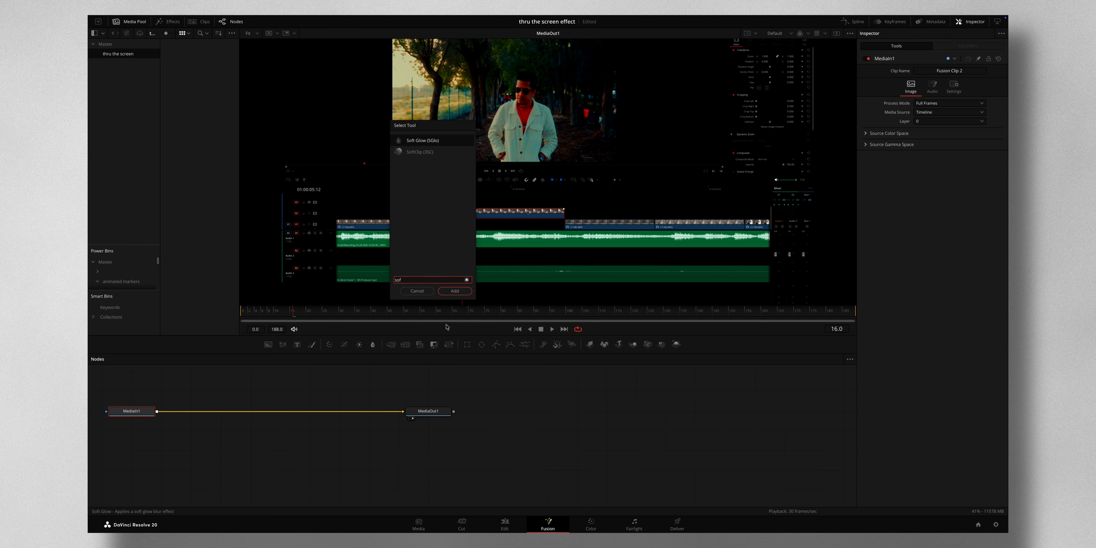
click(454, 292)
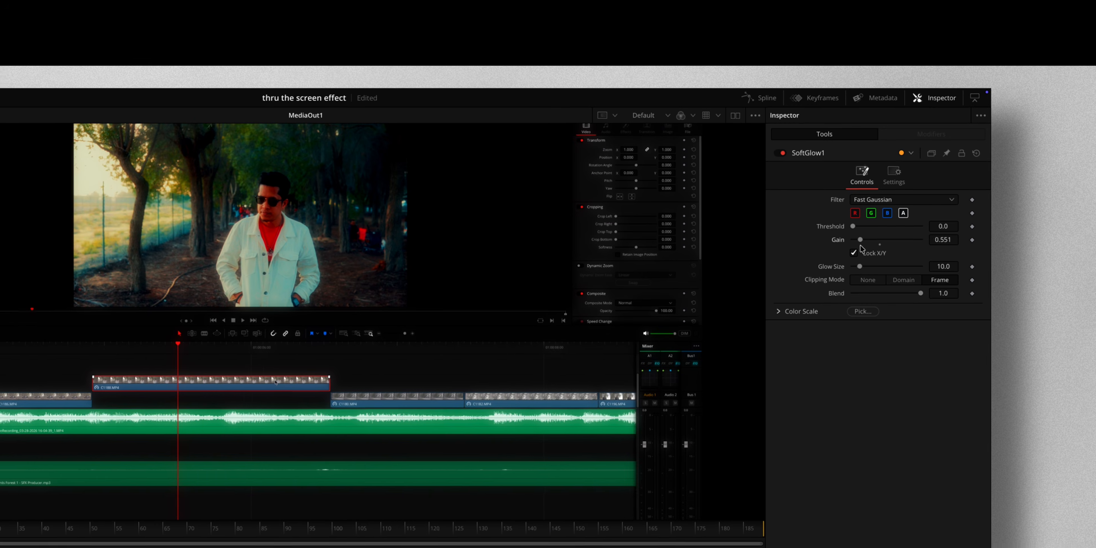
Set the Soft Glow gain to about 0.512 and glow size to 37, exclude the red channel, and compare with the glow off.
drag(860, 267, 856, 243)
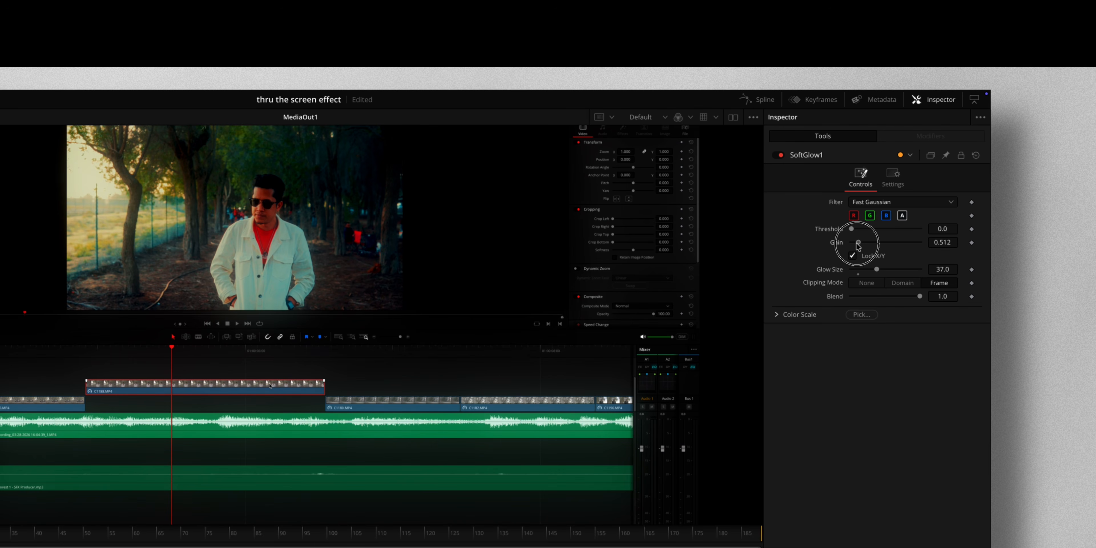
click(854, 216)
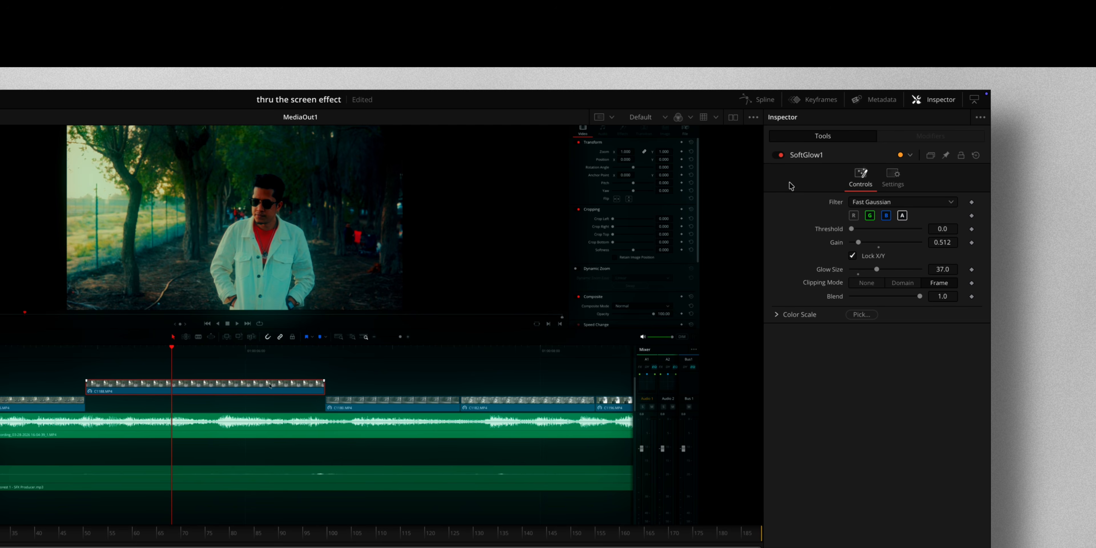
click(780, 156)
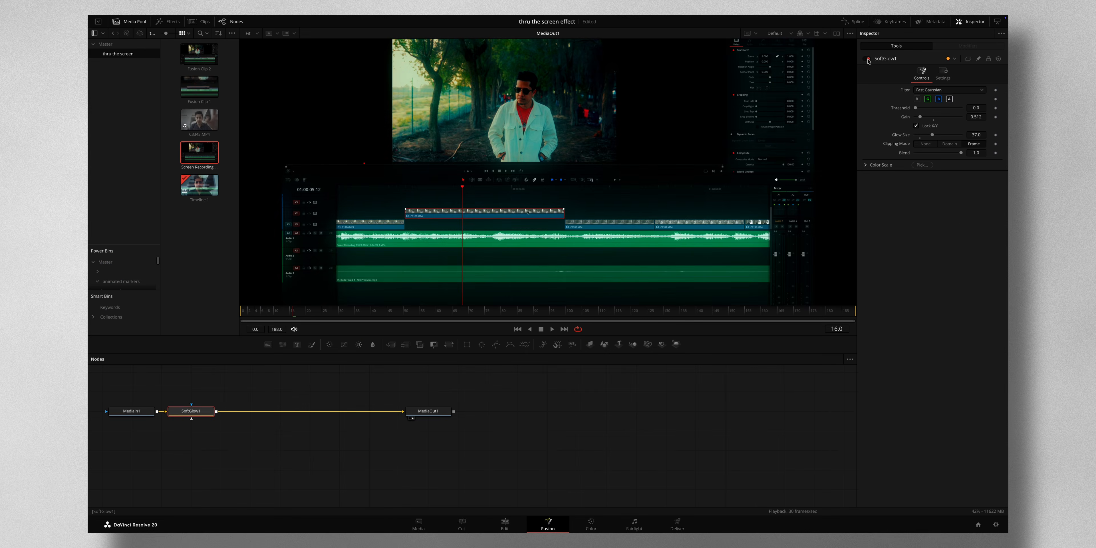
click(866, 59)
Return to the Edit page and set the Fusion clip's composite mode to Screen.
click(511, 527)
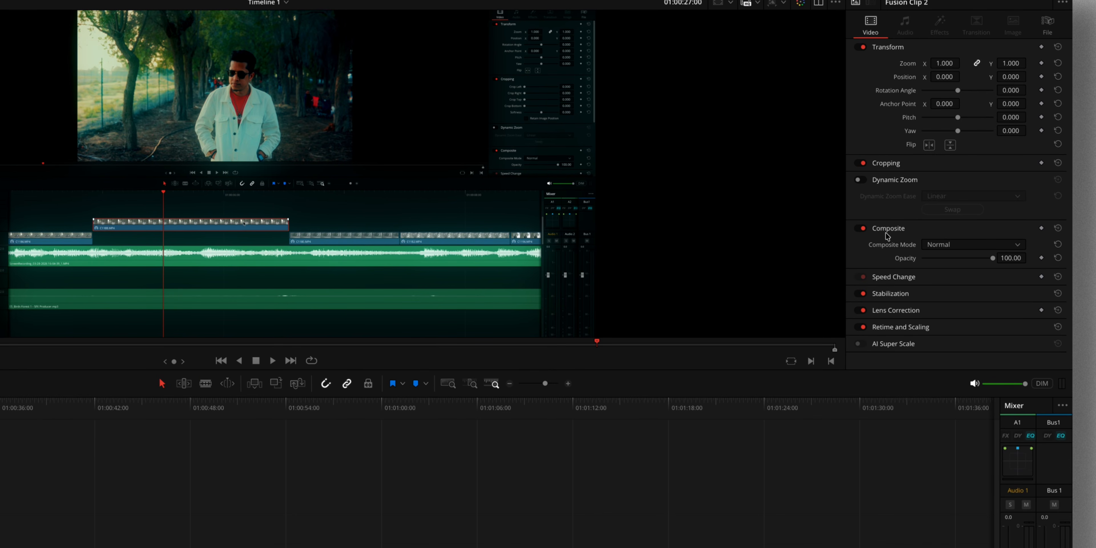
click(962, 247)
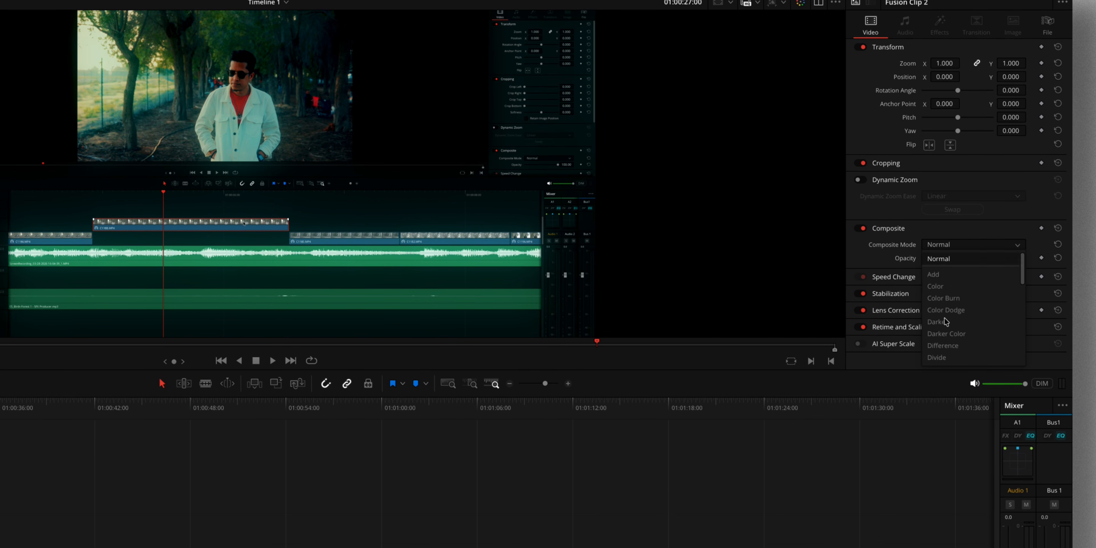
scroll(947, 322, down, 5)
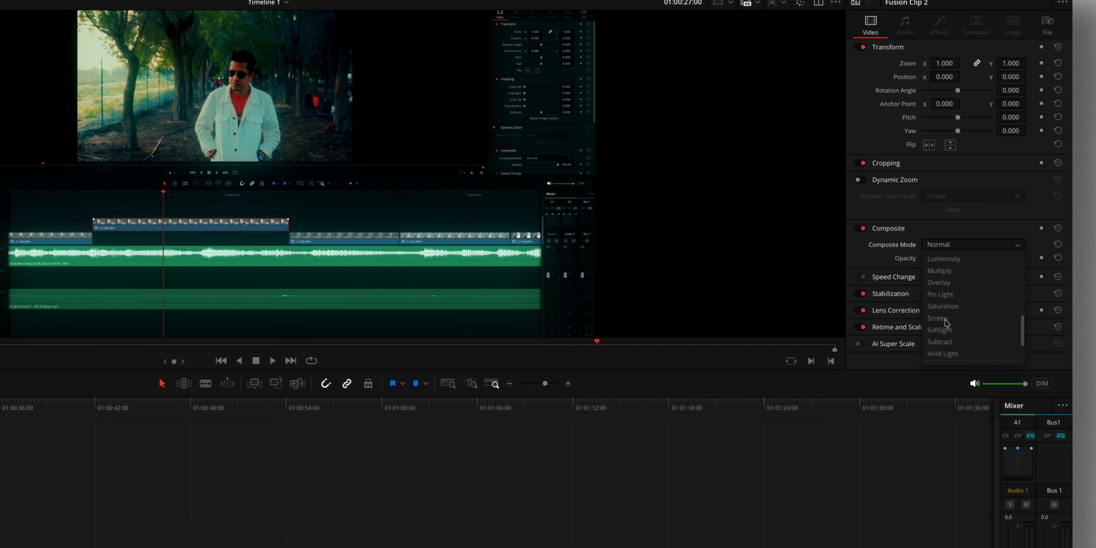
click(942, 313)
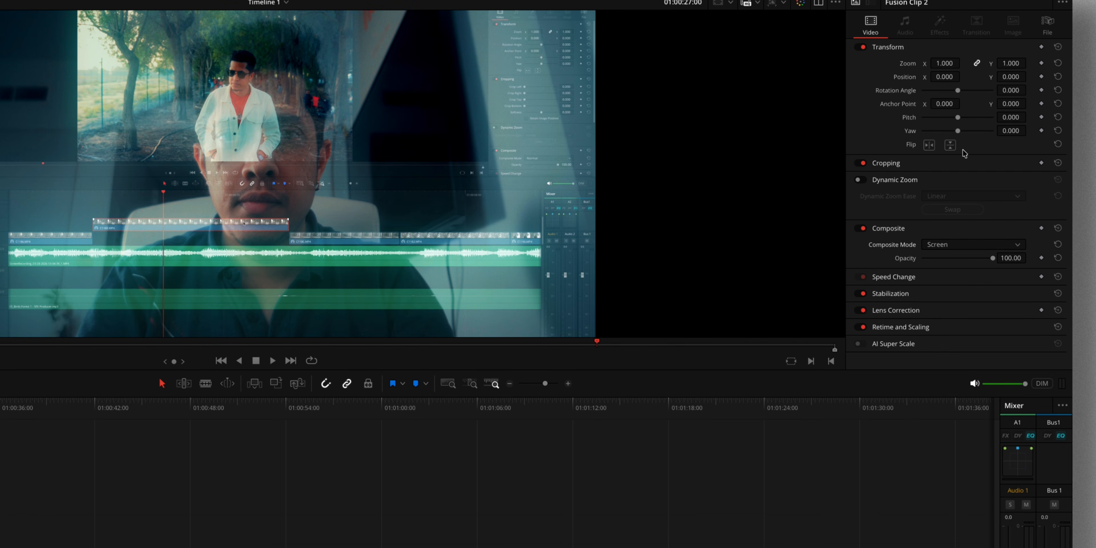
Set the Fusion clip's zoom to 1.5, position to X 537 and Y 369, and pitch to -0.106.
drag(944, 63, 525, 373)
drag(944, 76, 521, 372)
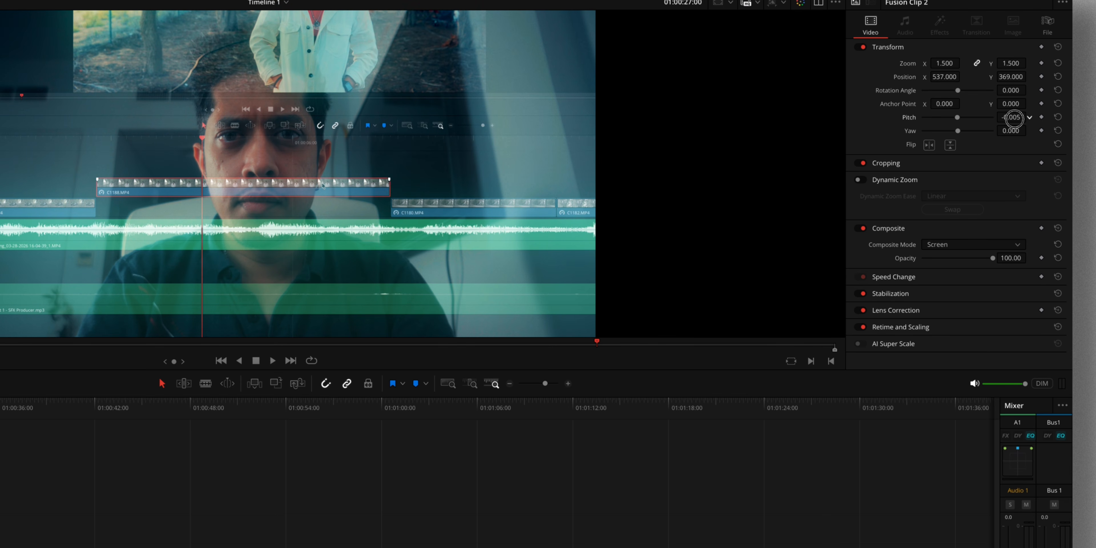
drag(1015, 117, 961, 120)
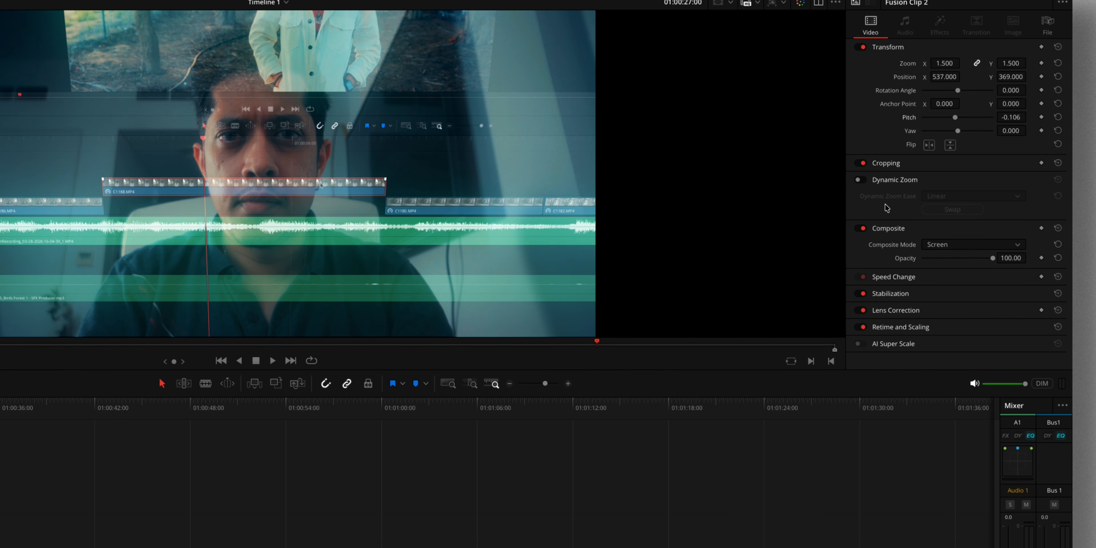
Enable Dynamic Zoom on the Fusion clip with Ease In easing.
click(859, 181)
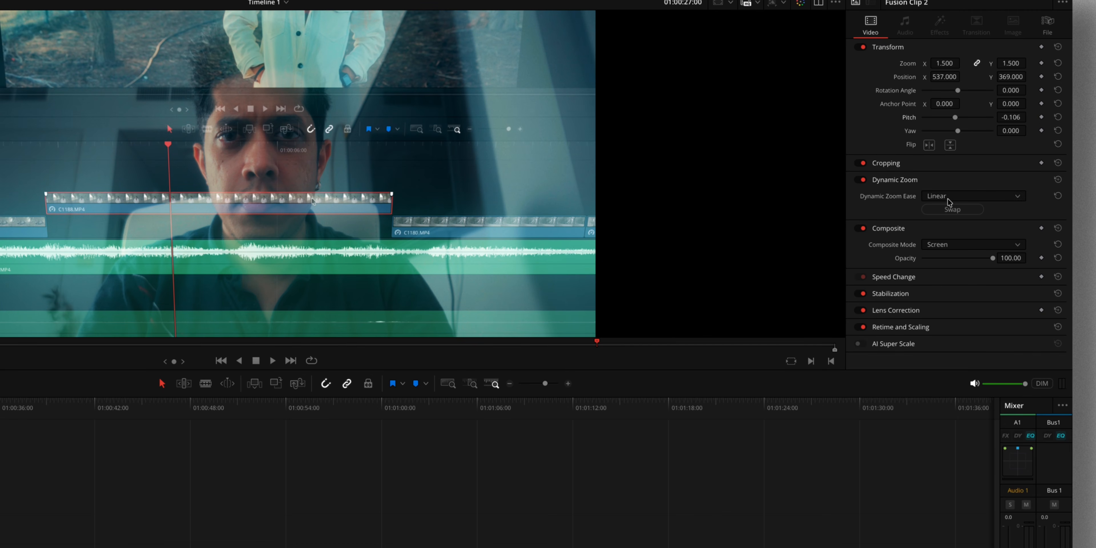
click(947, 197)
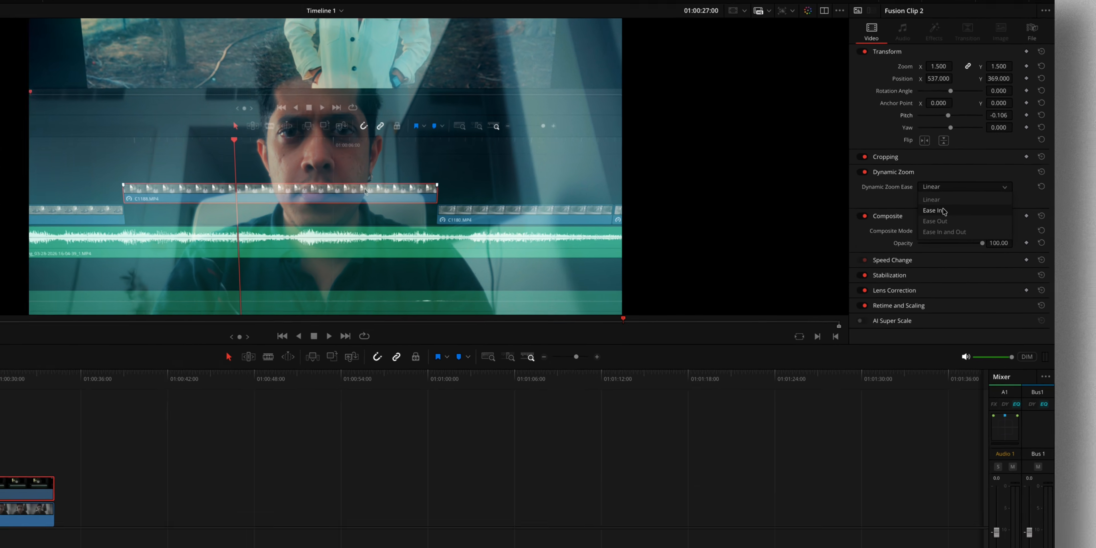
click(943, 210)
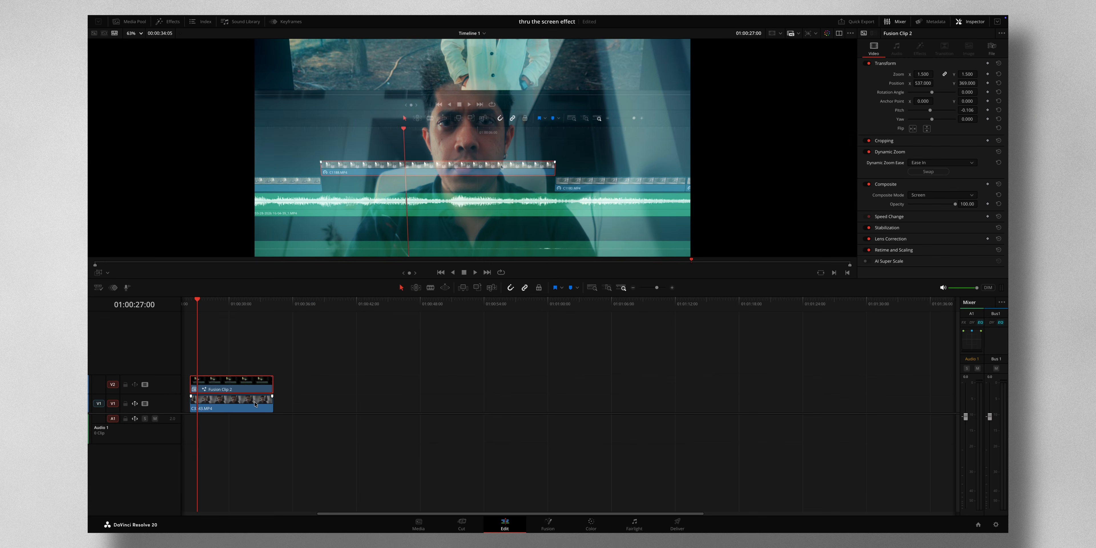
Enable Dynamic Zoom with Ease In easing on the C3343.MP4 clip beneath it.
click(256, 404)
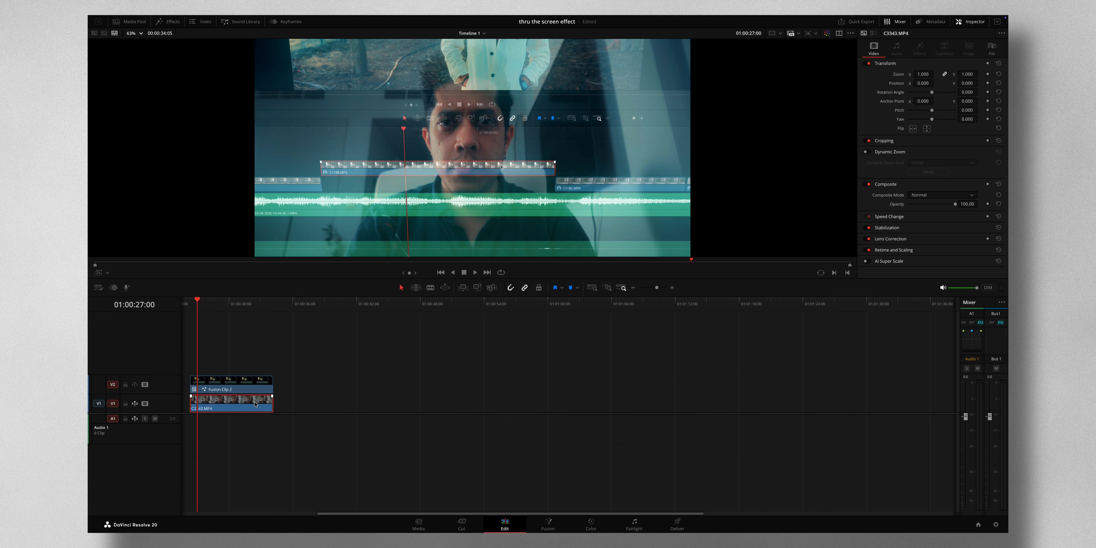
click(867, 152)
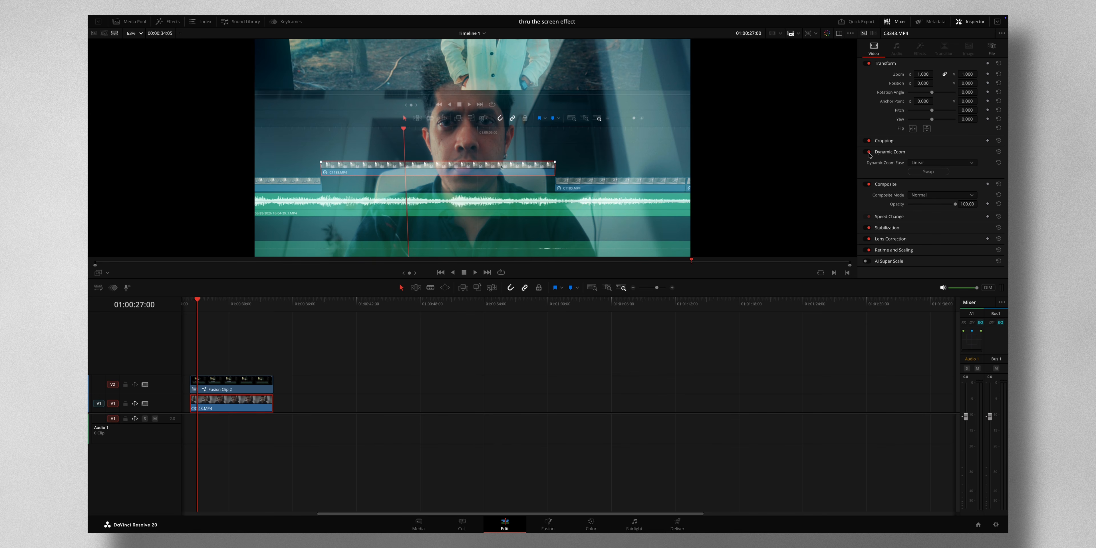
click(936, 163)
click(919, 180)
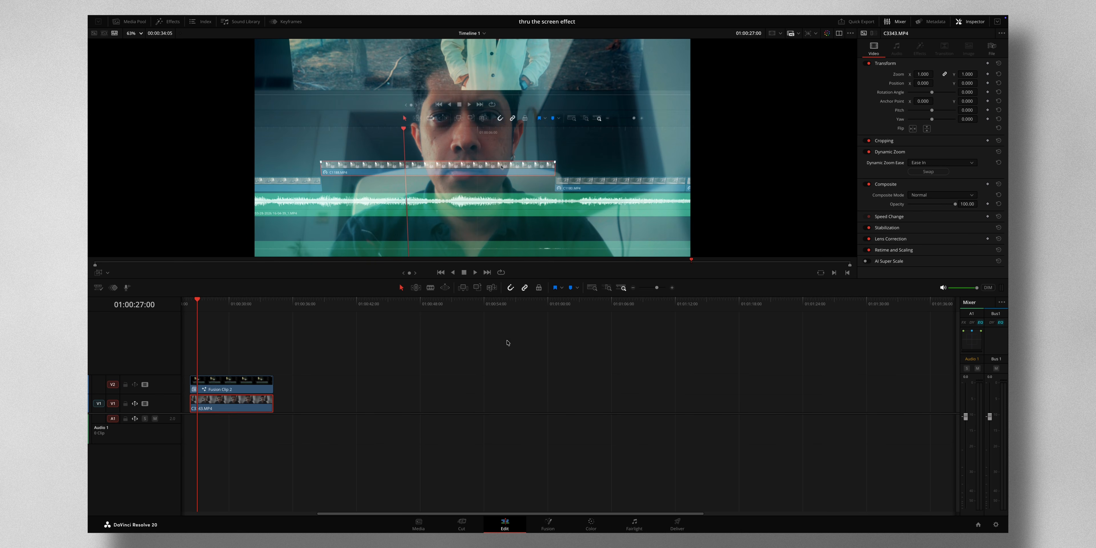
Scrub through the combined zoom, bypass the color grades, and move the playhead to the start of the stacked clips.
drag(199, 301, 314, 307)
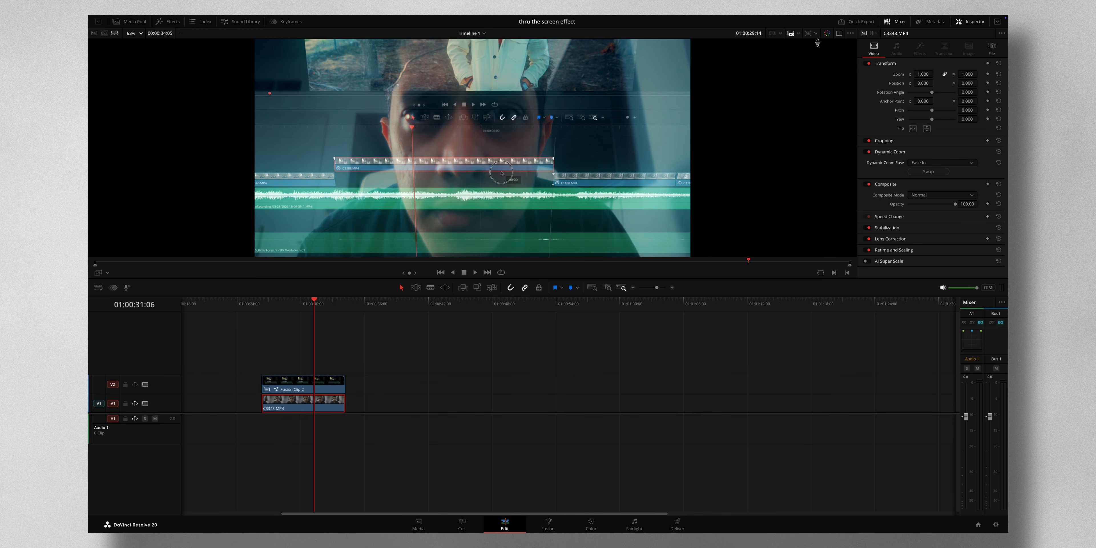
click(827, 34)
key(Up)
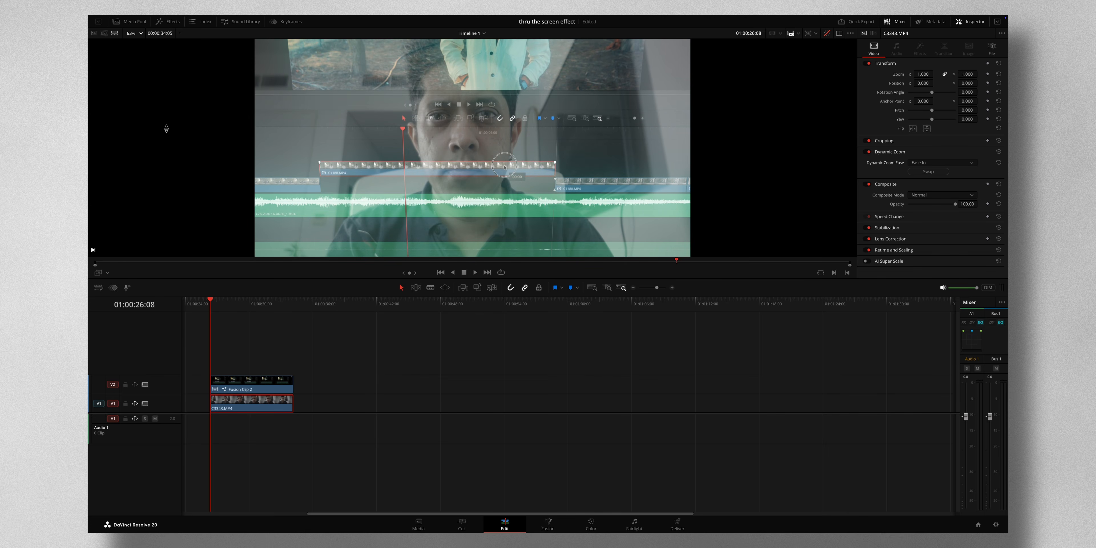
Apply the Gaussian Blur effect from the effects library to both the Fusion clip and C3343.MP4.
click(173, 22)
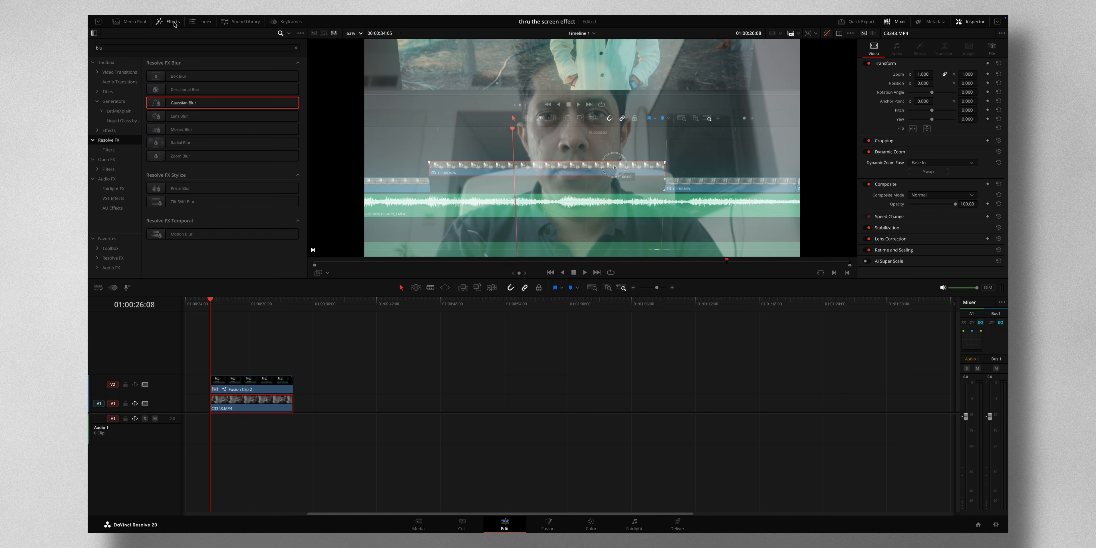
click(152, 48)
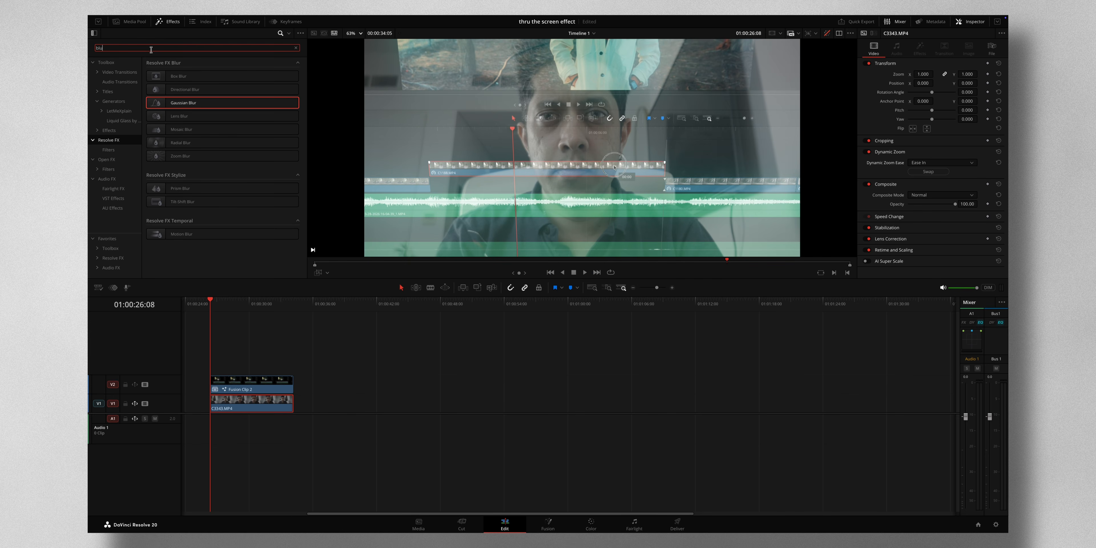
drag(171, 103, 236, 385)
drag(196, 103, 256, 403)
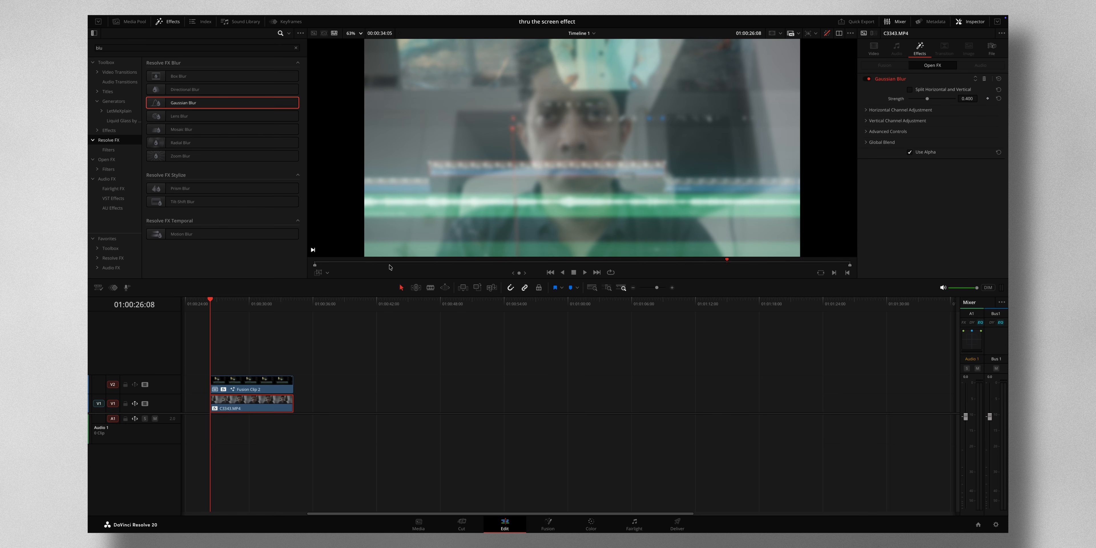
Set the Fusion clip's Gaussian Blur strength to 0.5 and keyframe it at the clip start, 01:00:26:08.
click(255, 382)
click(314, 265)
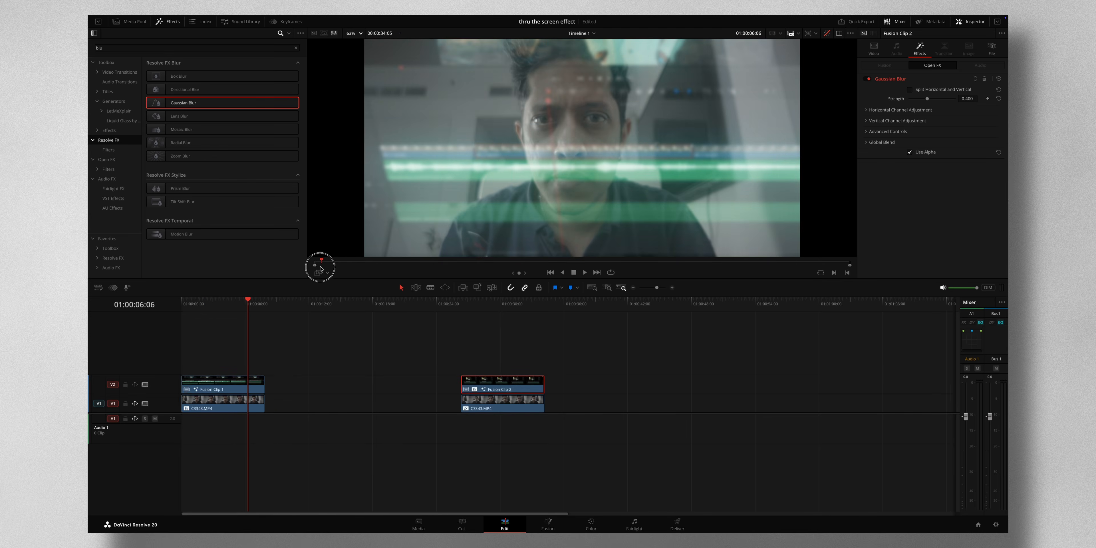
click(967, 99)
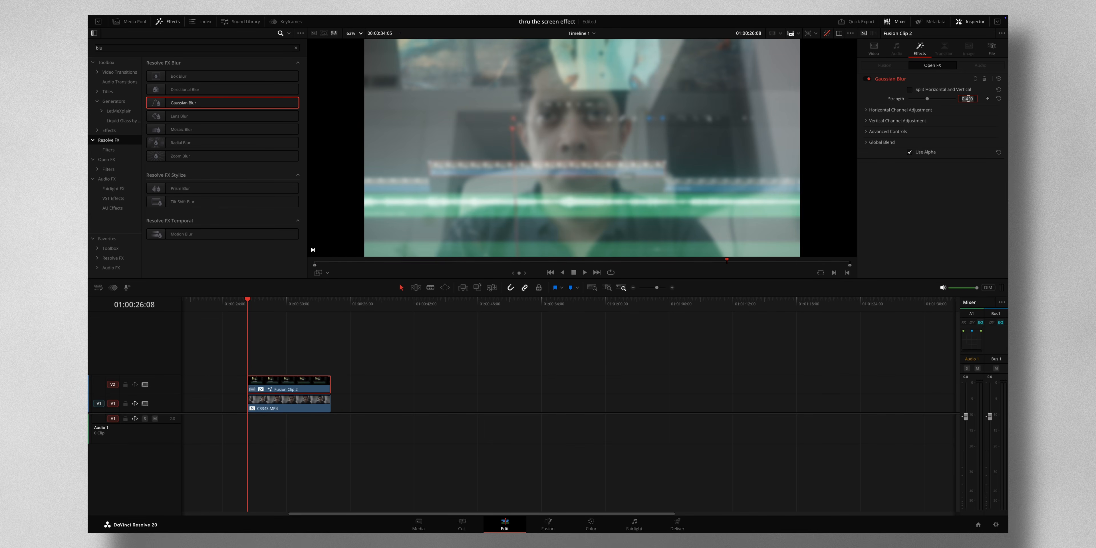
key(BackSpace)
key(Return)
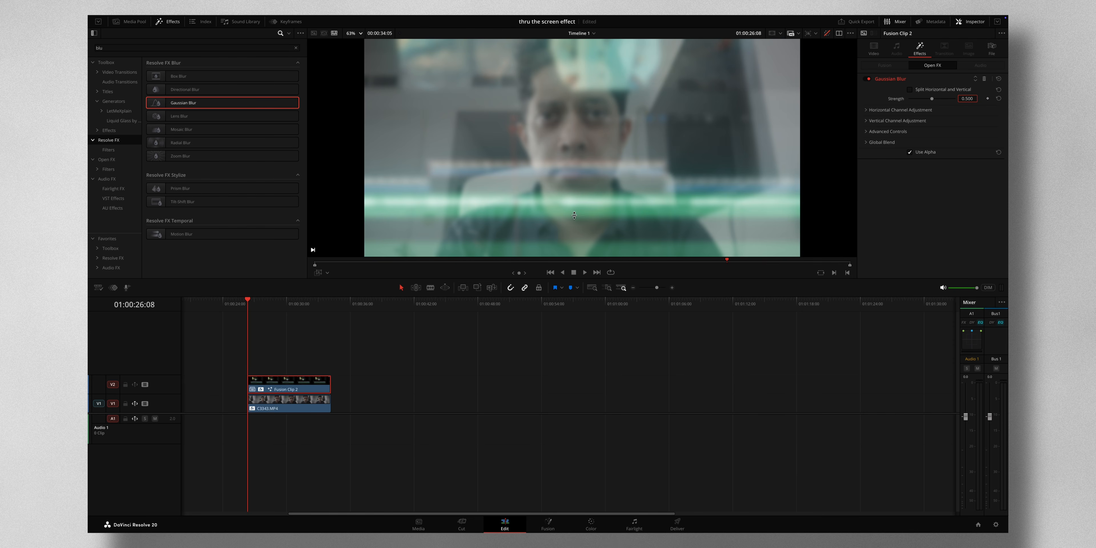
key(ctrl+s)
click(988, 99)
Keyframe the Fusion clip's blur strength at 0 at 01:00:29:05.
drag(248, 301, 278, 302)
click(987, 99)
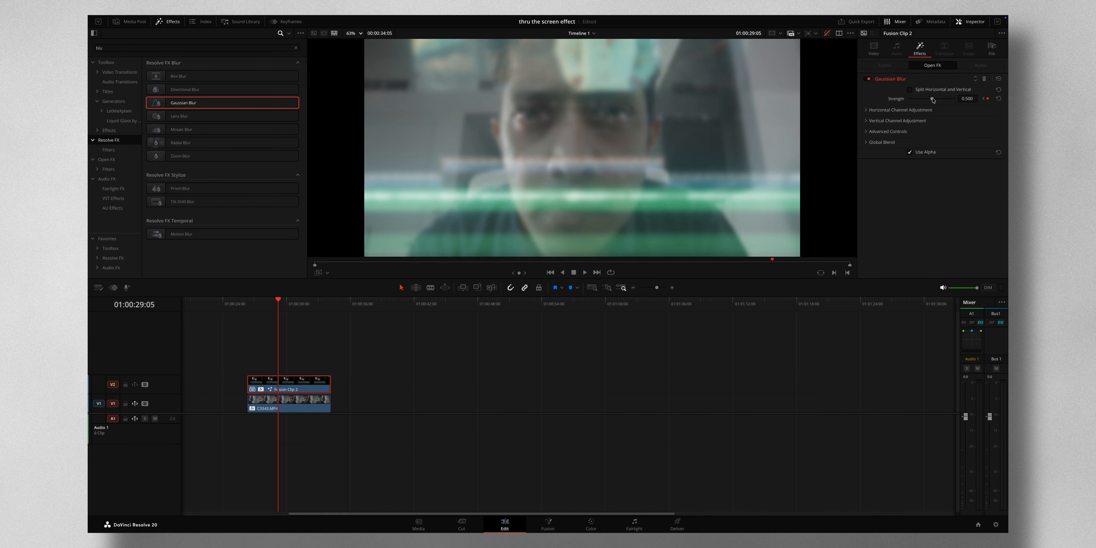
drag(933, 99, 896, 102)
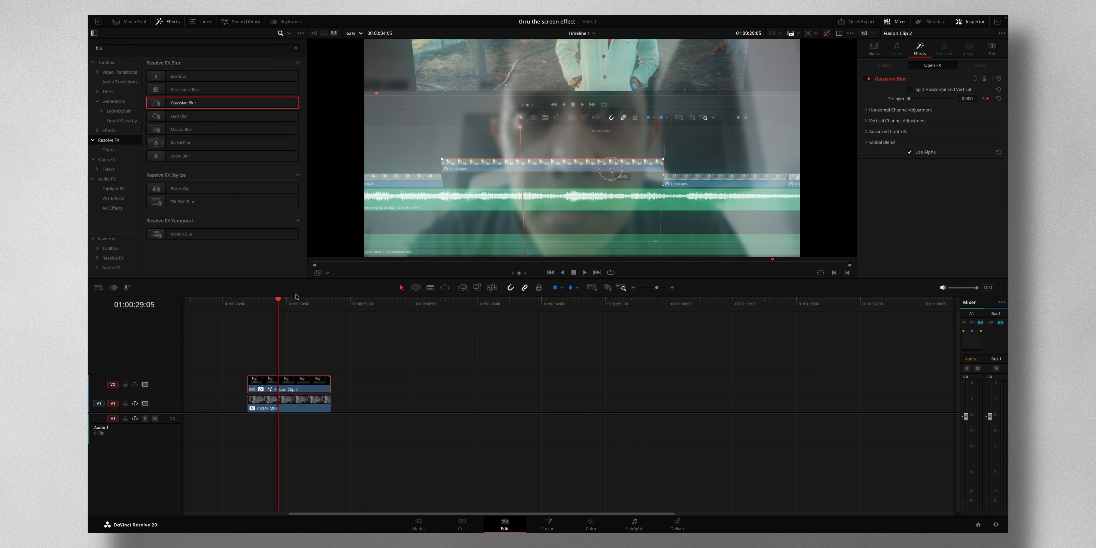
Keyframe the Fusion clip's blur strength at 0.5 near the clip's end, at 01:00:33:16.
drag(280, 300, 325, 302)
click(967, 99)
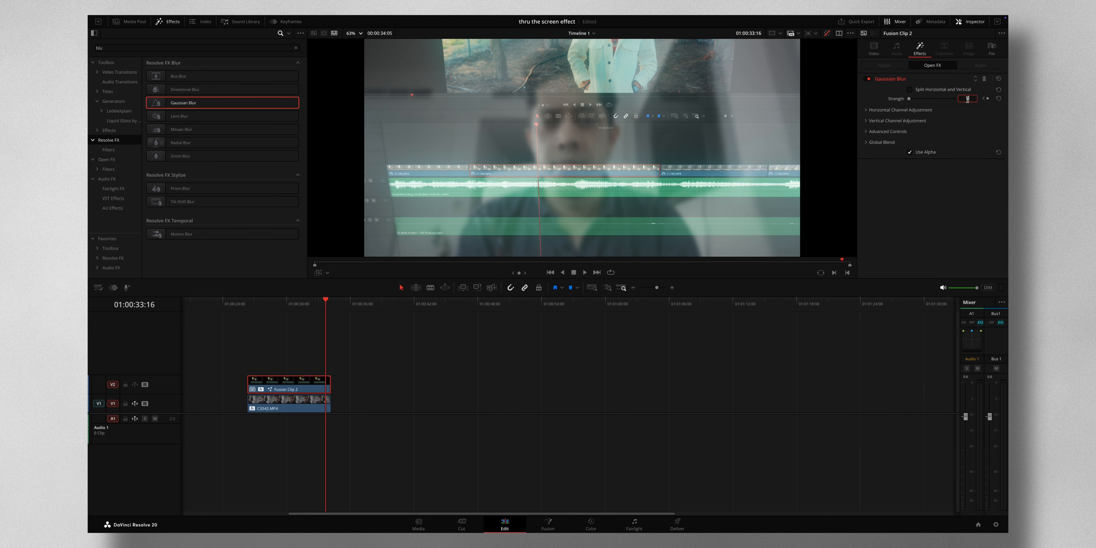
text(0.5)
key(Return)
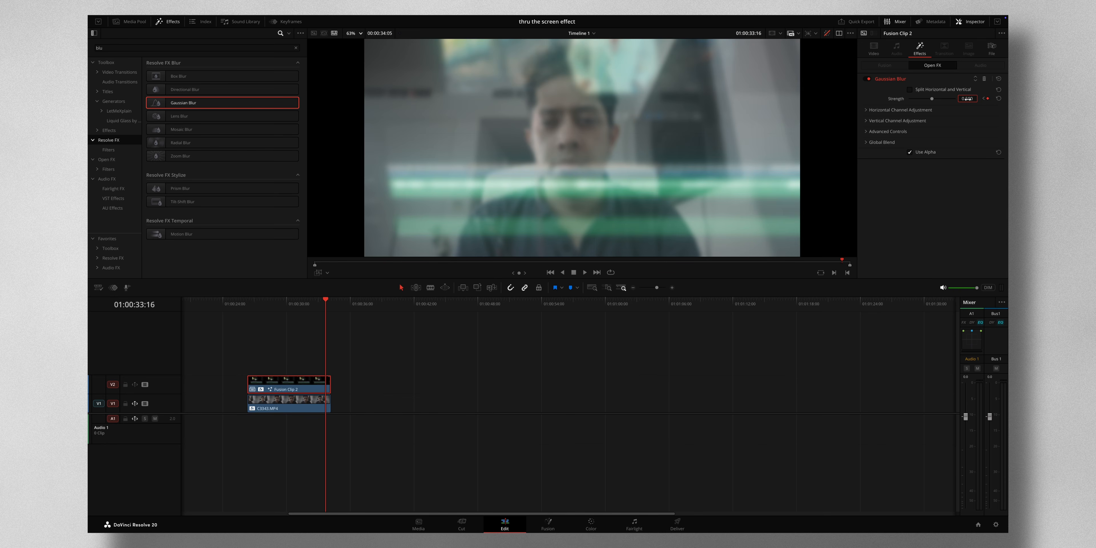
Keyframe the C3343.MP4 clip's Gaussian Blur strength at 0 at the clip start, 01:00:26:08.
mouse_move(261, 301)
mouse_down()
mouse_move(248, 302)
mouse_move(327, 308)
mouse_move(250, 312)
mouse_up()
click(282, 408)
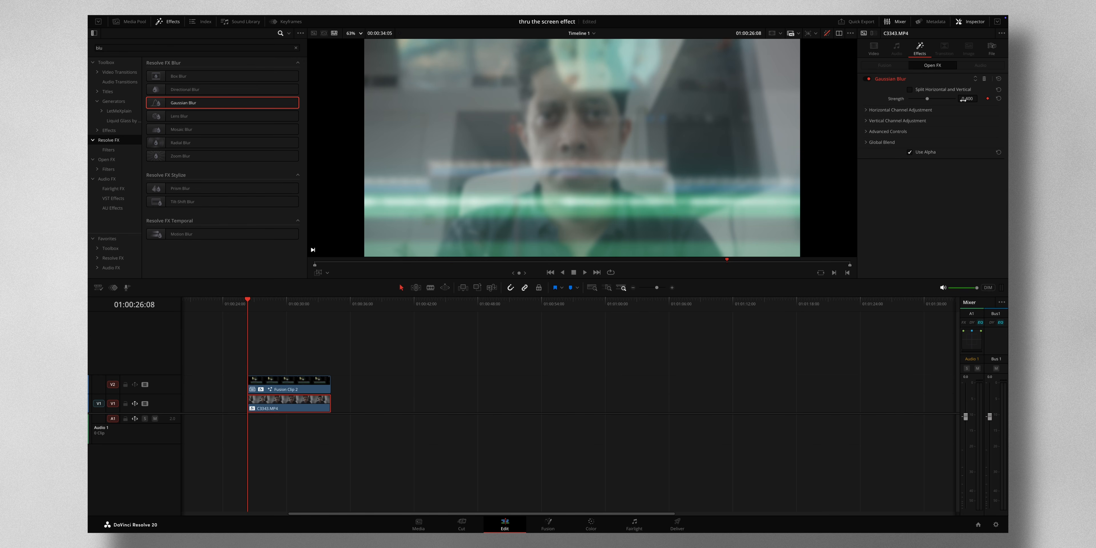
drag(929, 100, 858, 99)
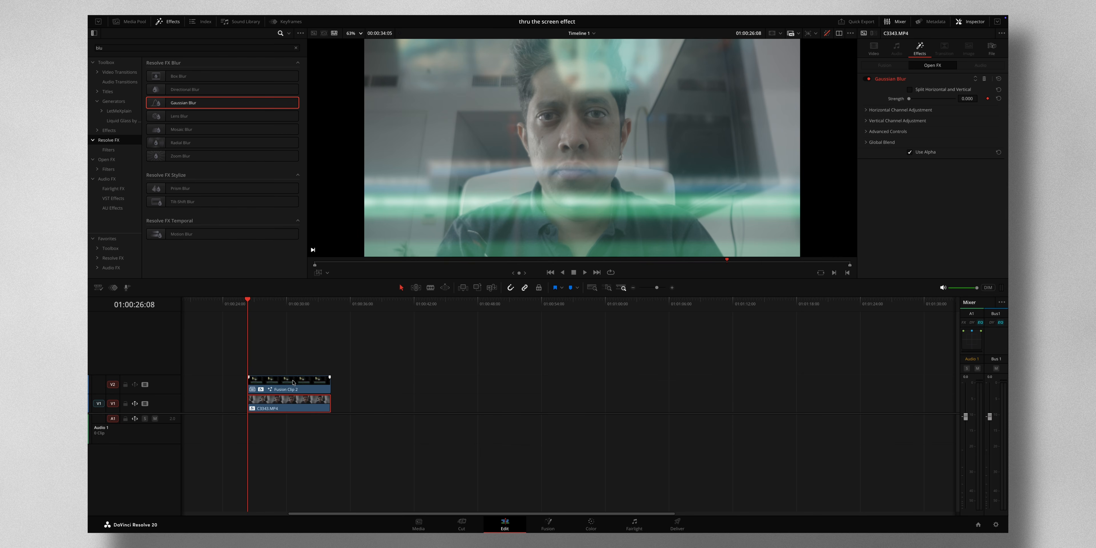
Keyframe the C3343.MP4 clip's Gaussian Blur strength at 0.5 at the Fusion clip's second blur keyframe, 01:00:29:05.
click(296, 388)
click(992, 99)
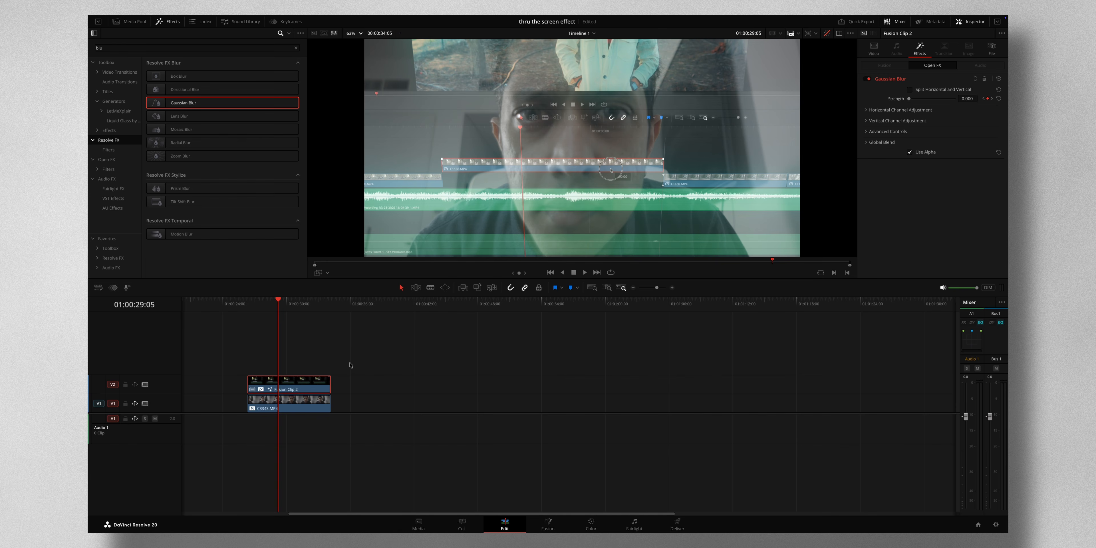
click(309, 404)
click(966, 99)
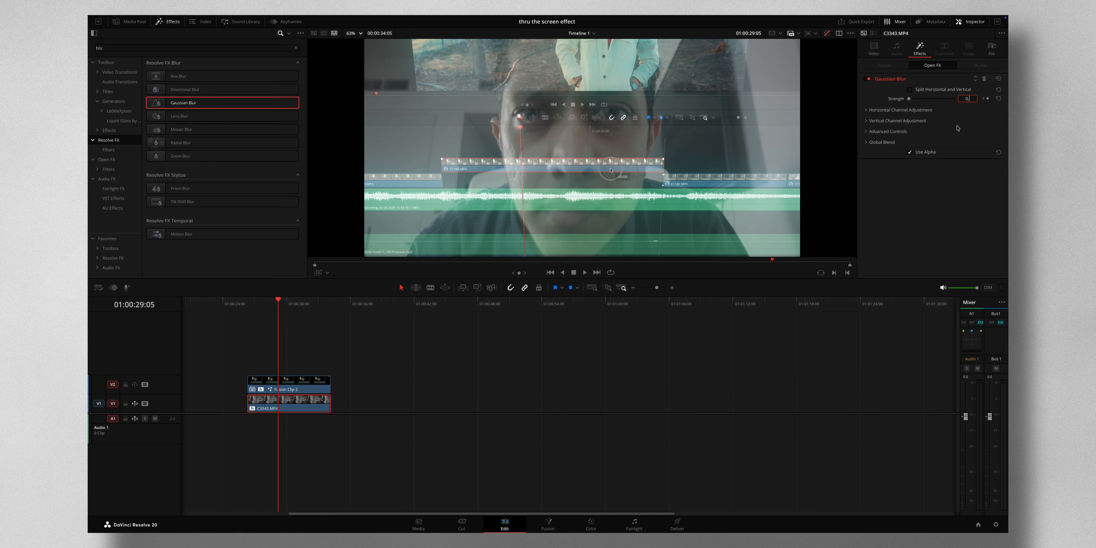
key(Return)
Keyframe the C3343.MP4 clip's Gaussian Blur strength at 0 at the Fusion clip's last blur keyframe, 01:00:33:16.
click(304, 385)
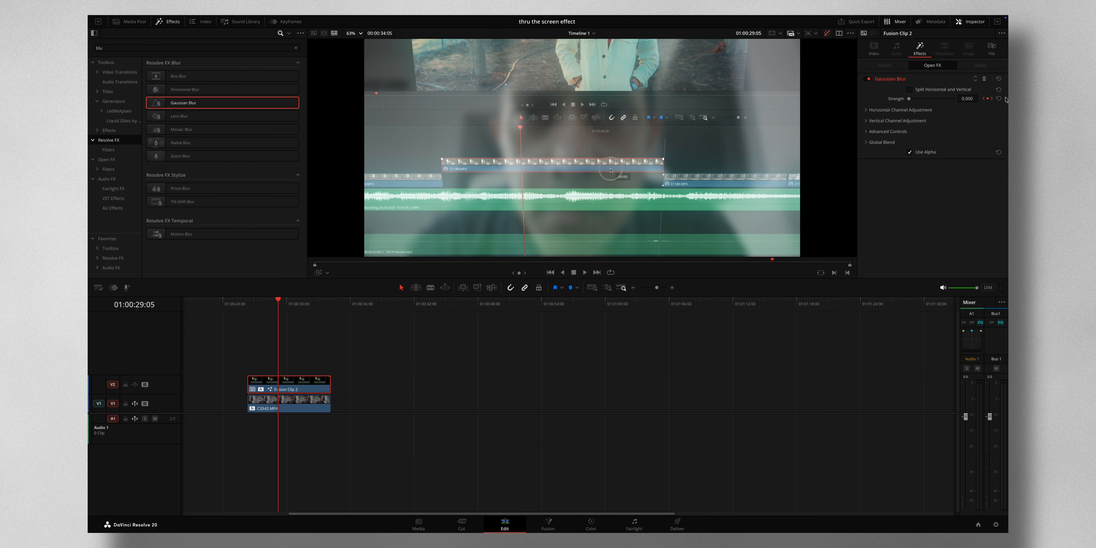
click(992, 99)
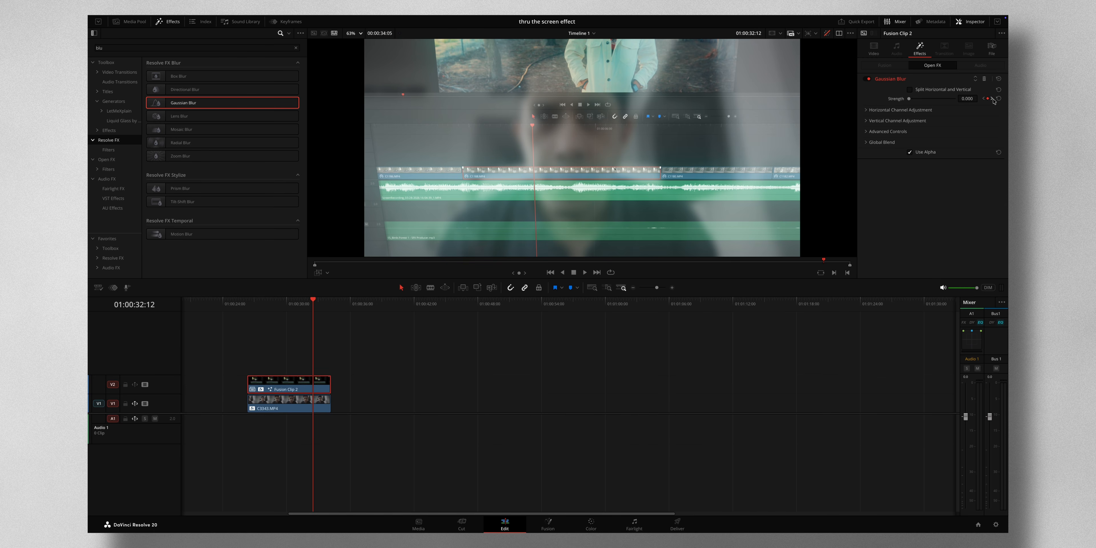
click(992, 99)
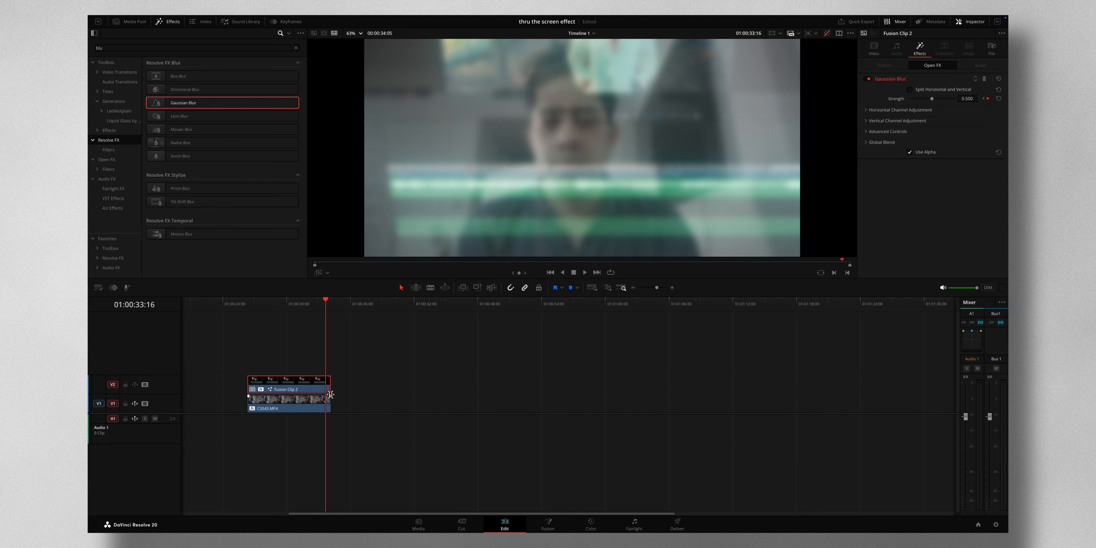
click(303, 401)
drag(932, 100, 863, 102)
Scrub the timeline from the clips' start at 01:00:26:08 to their end at 01:00:34:05 to review the focus shift.
click(243, 300)
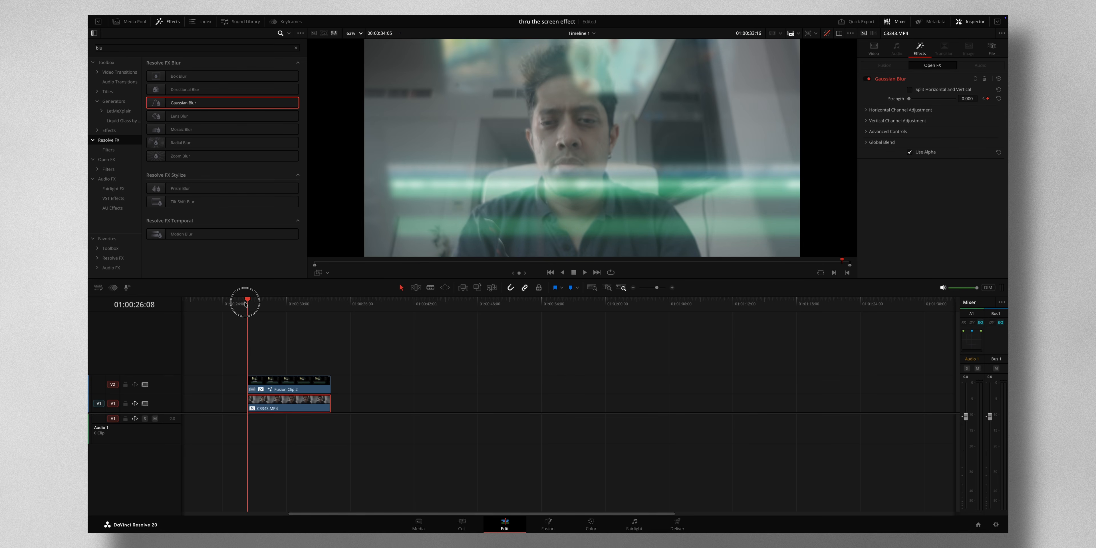
click(251, 301)
drag(251, 301, 331, 303)
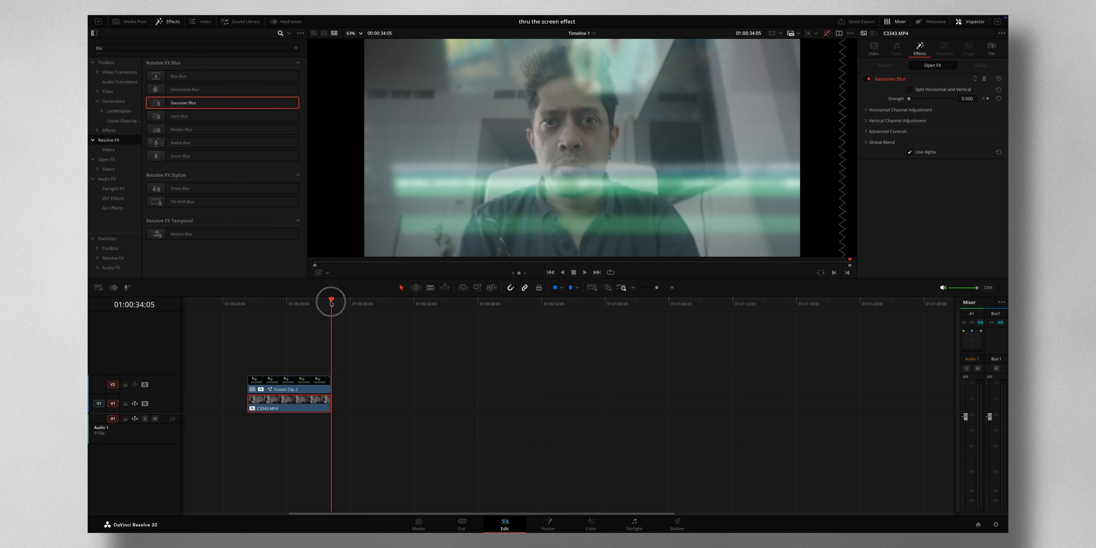
scroll(371, 334, right, 1)
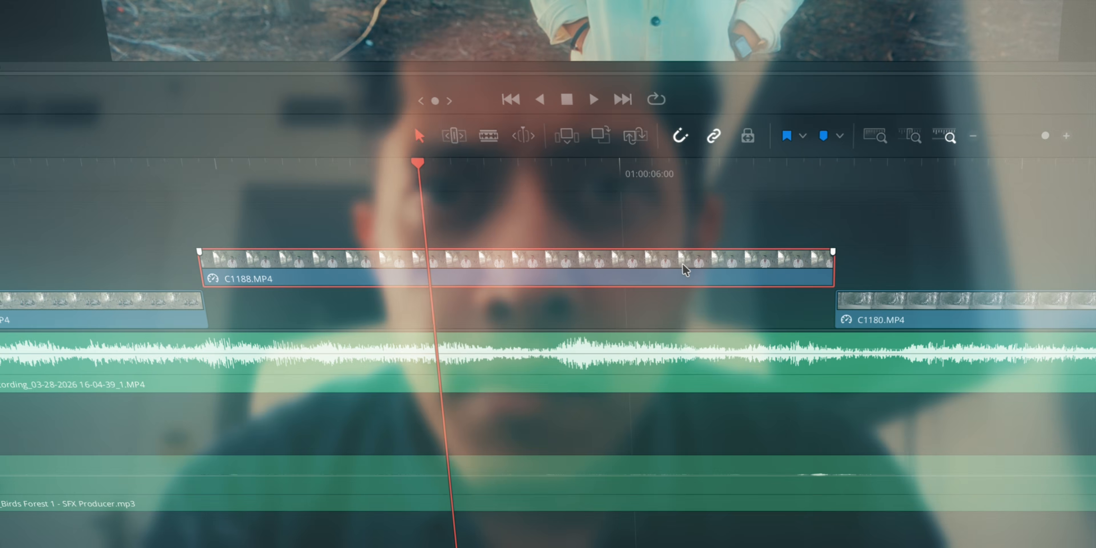
drag(683, 265, 683, 292)
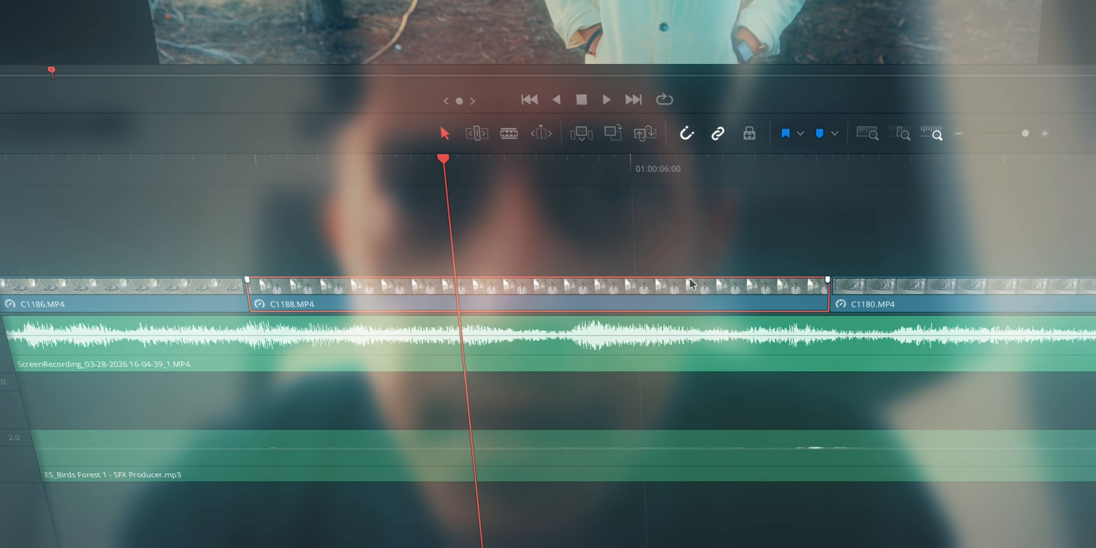